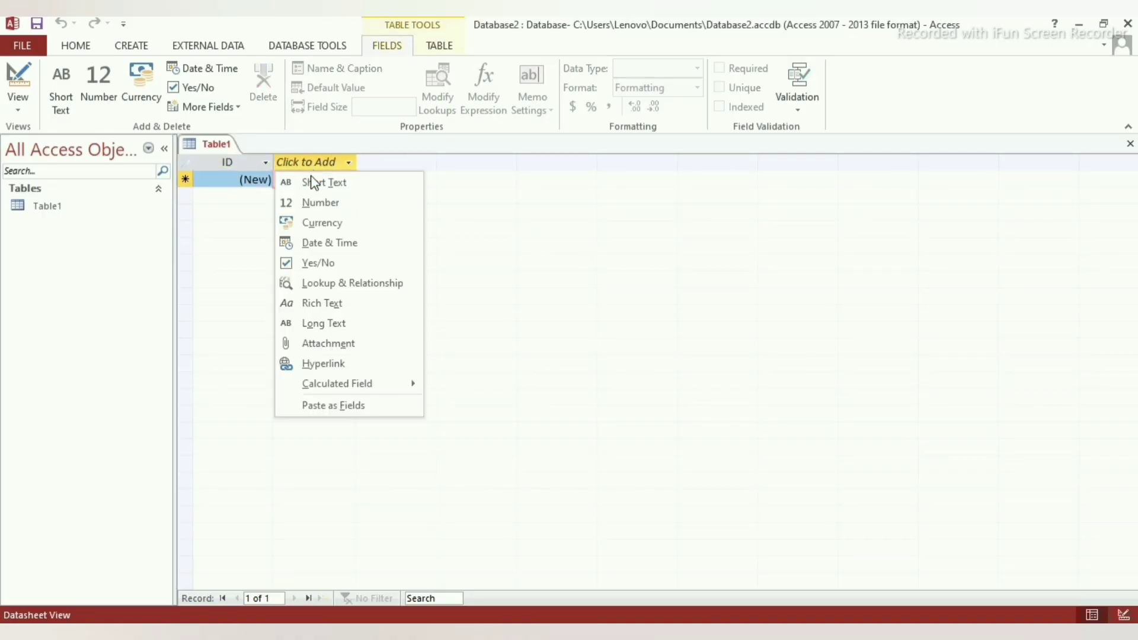
# Add a Short Text field 'Name of customer' and a Number field to Table1.
pyautogui.click(312, 182)
pyautogui.write('Name')
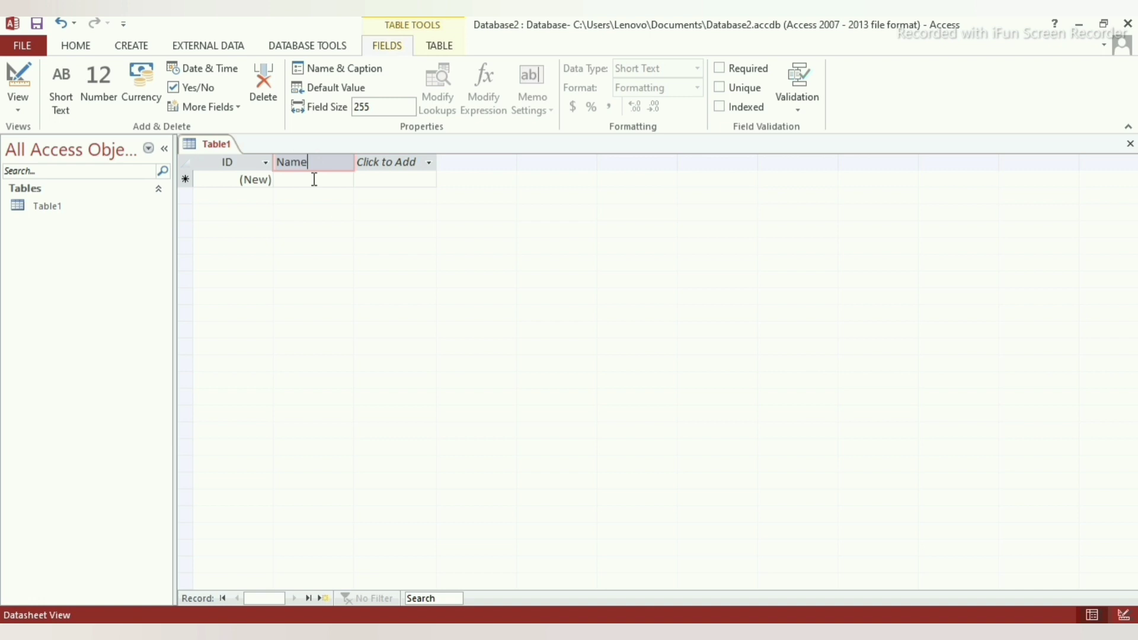
pyautogui.write(' of customer')
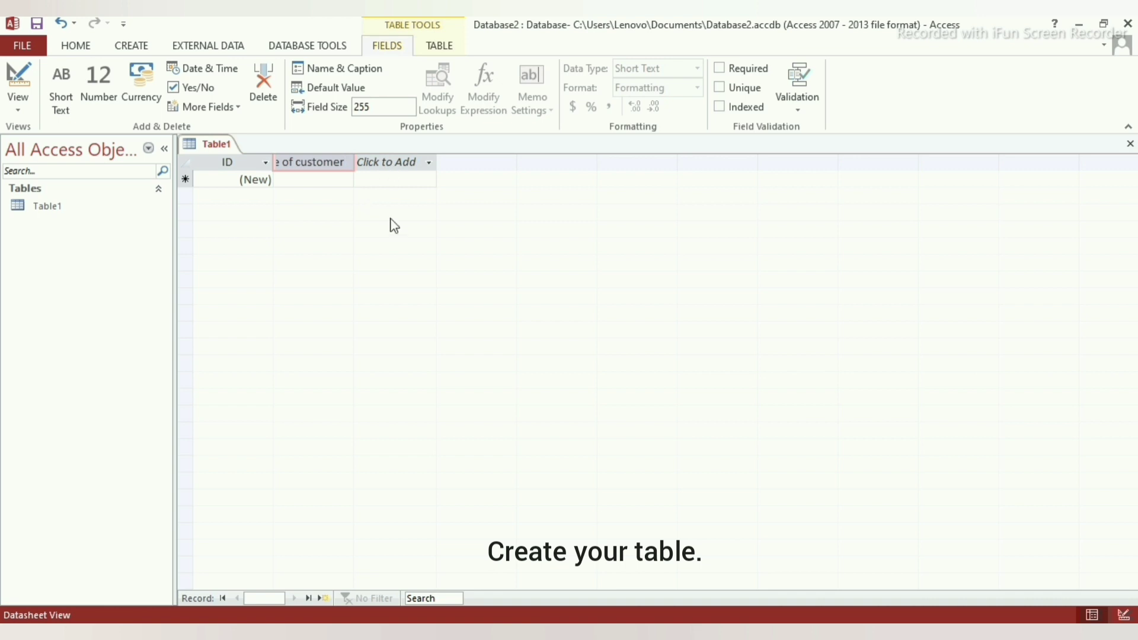
pyautogui.click(407, 164)
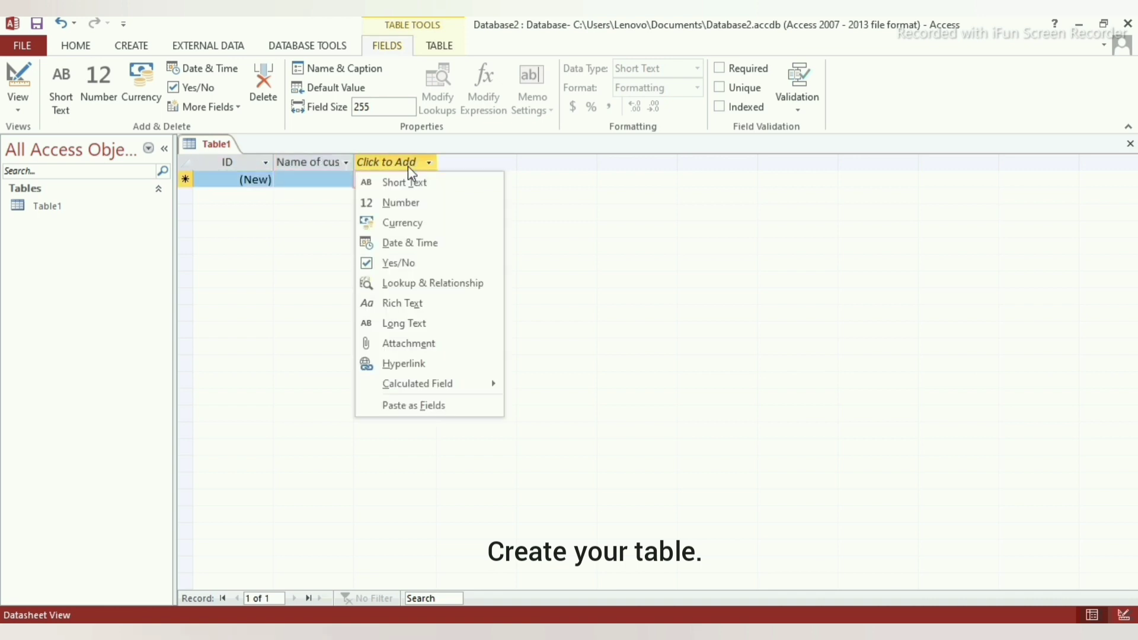
pyautogui.click(420, 200)
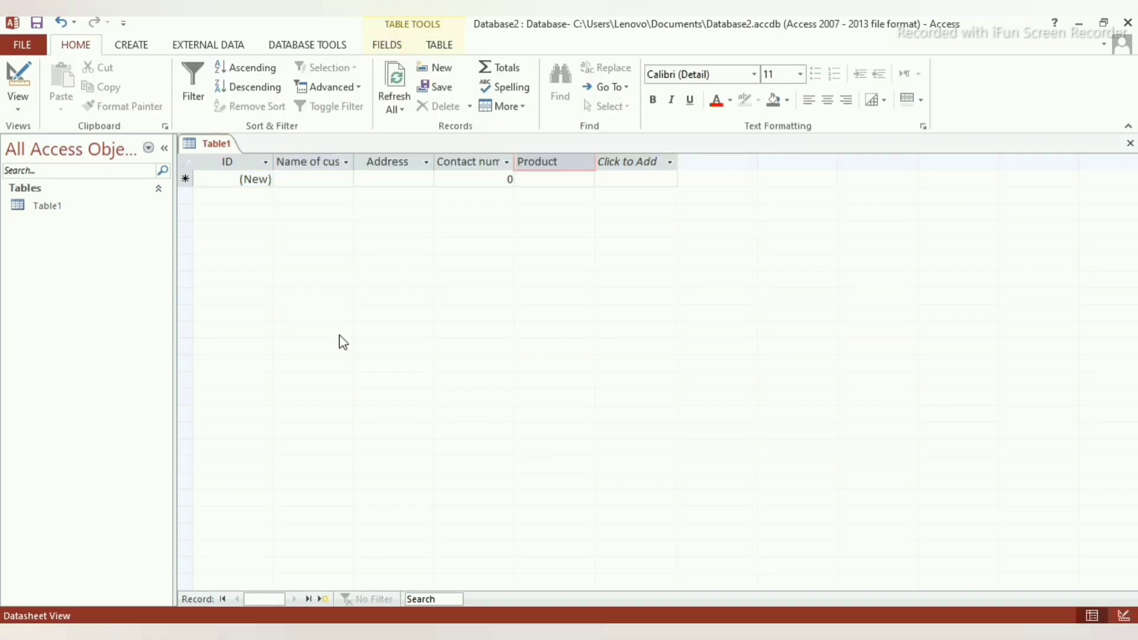
# Save the table under the name Example.
pyautogui.hotkey('ctrl', 's')
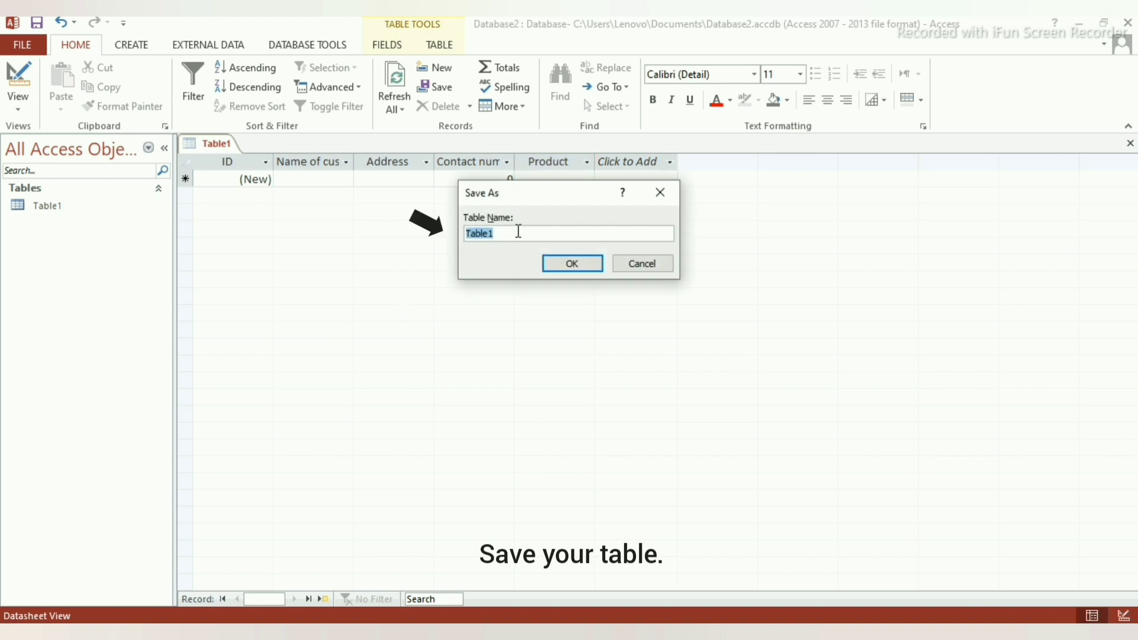
pyautogui.write('Examp')
pyautogui.press('BackSpace')
pyautogui.press('BackSpace')
pyautogui.press('BackSpace')
pyautogui.press('BackSpace')
pyautogui.write('xample')
pyautogui.press('Return')
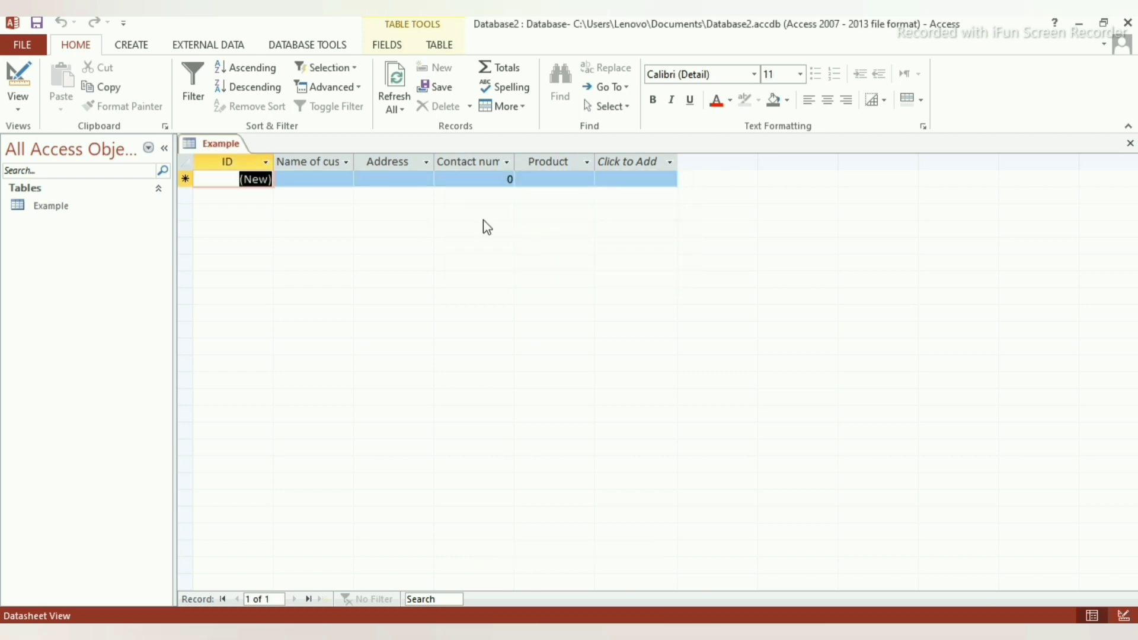
# Generate a form from the Example table with Create > Form and save it as Example.
pyautogui.click(134, 45)
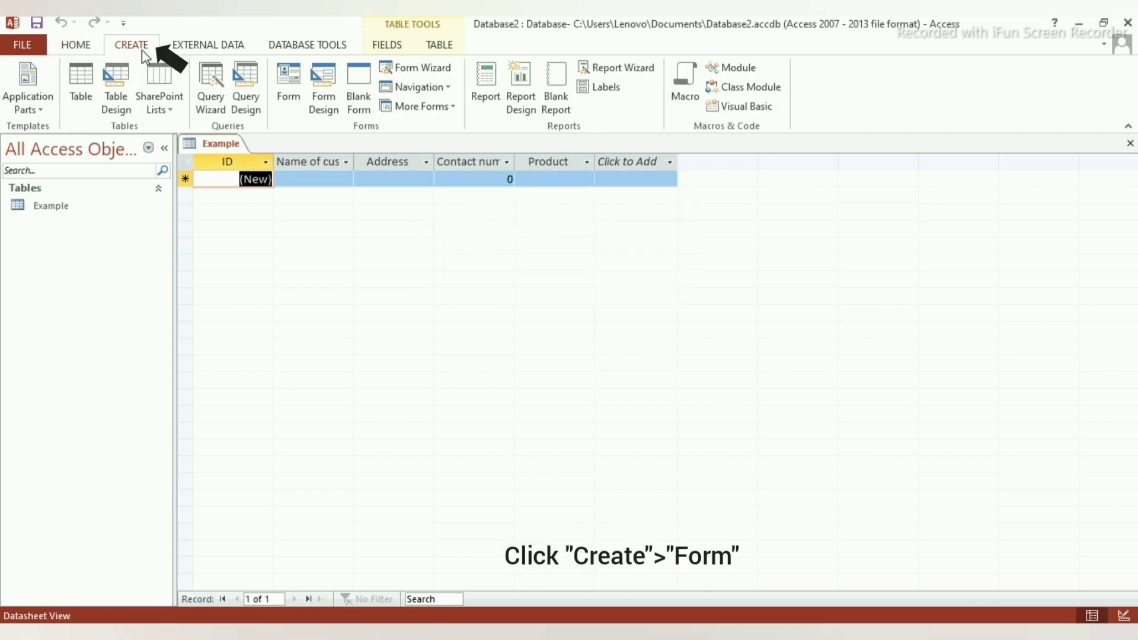
pyautogui.click(286, 92)
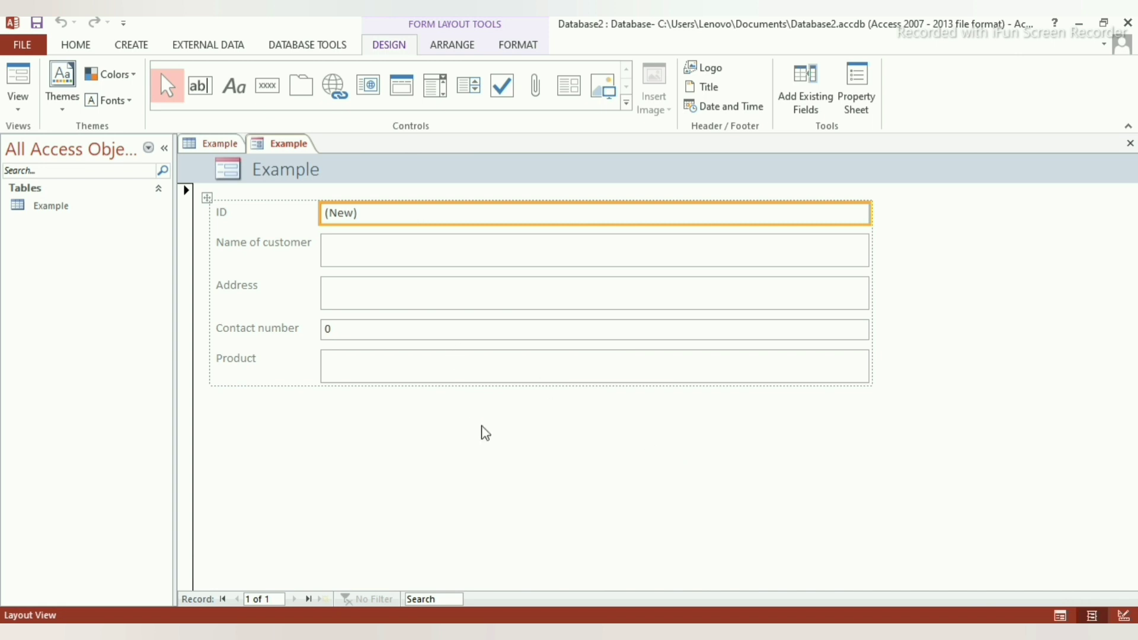
pyautogui.hotkey('ctrl', 's')
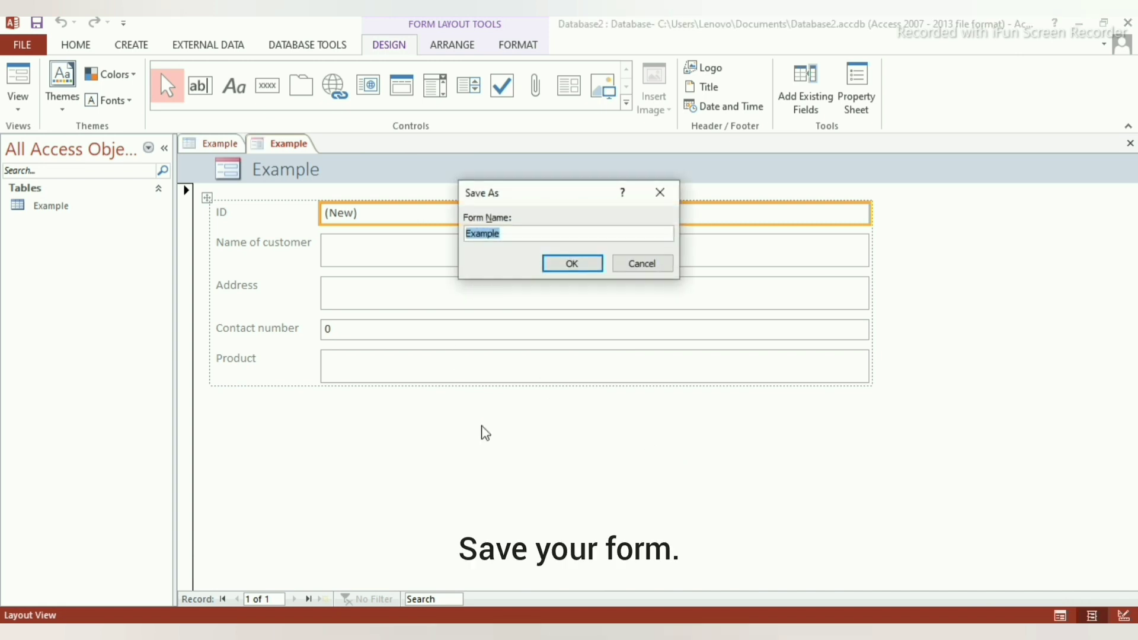
pyautogui.press('Return')
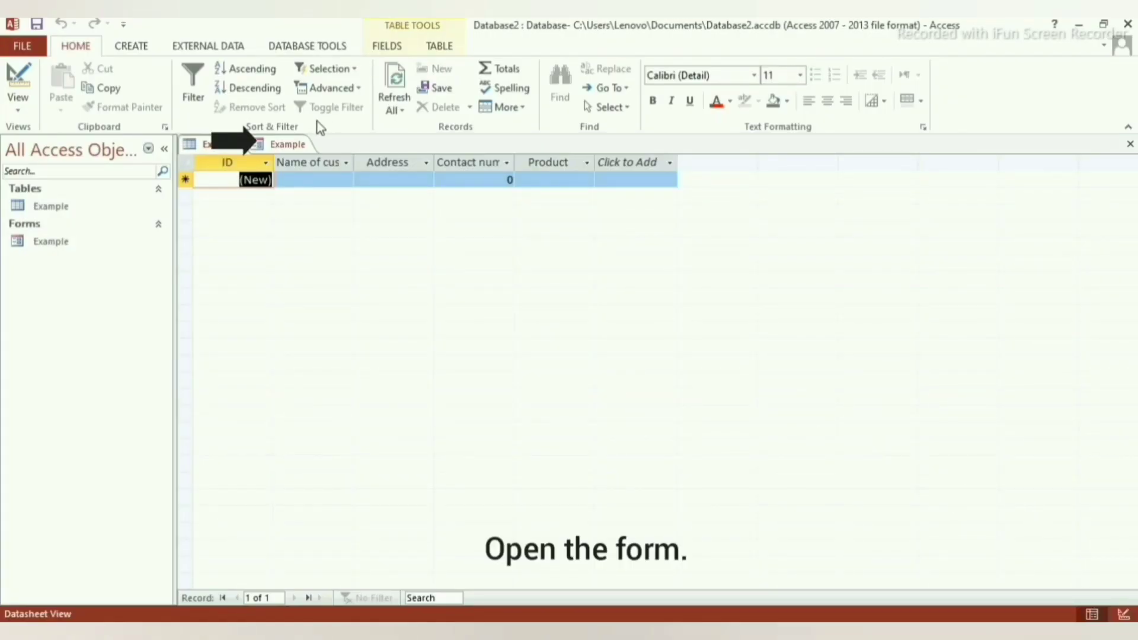
# In Form View, enter a record with the customer's name, address, contact number and product Smartphone.
pyautogui.click(270, 147)
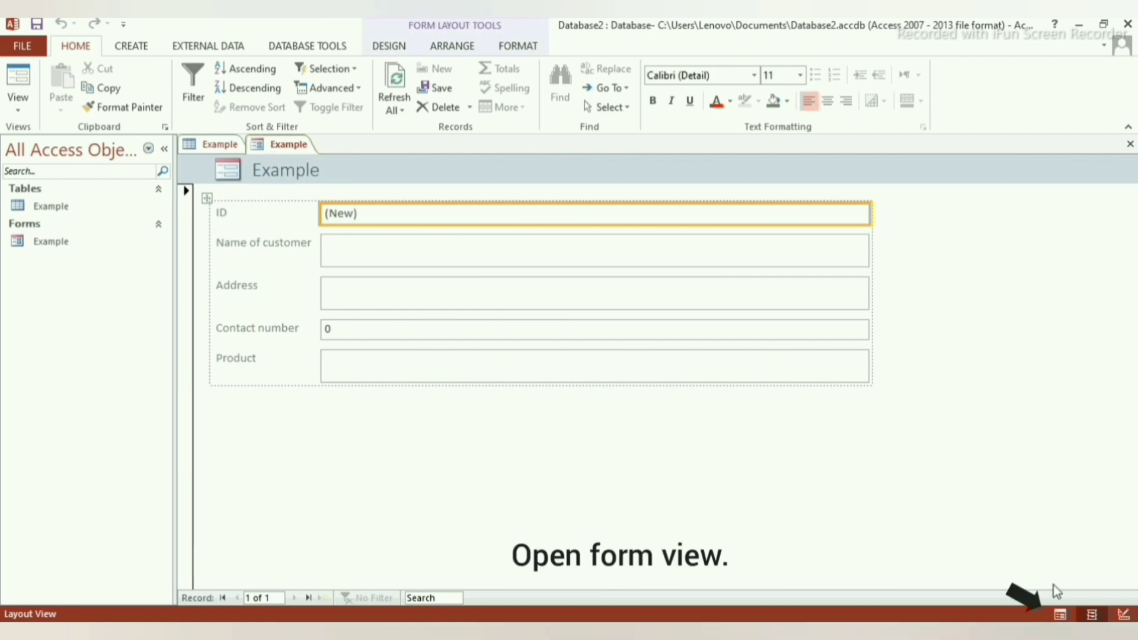
pyautogui.click(1061, 615)
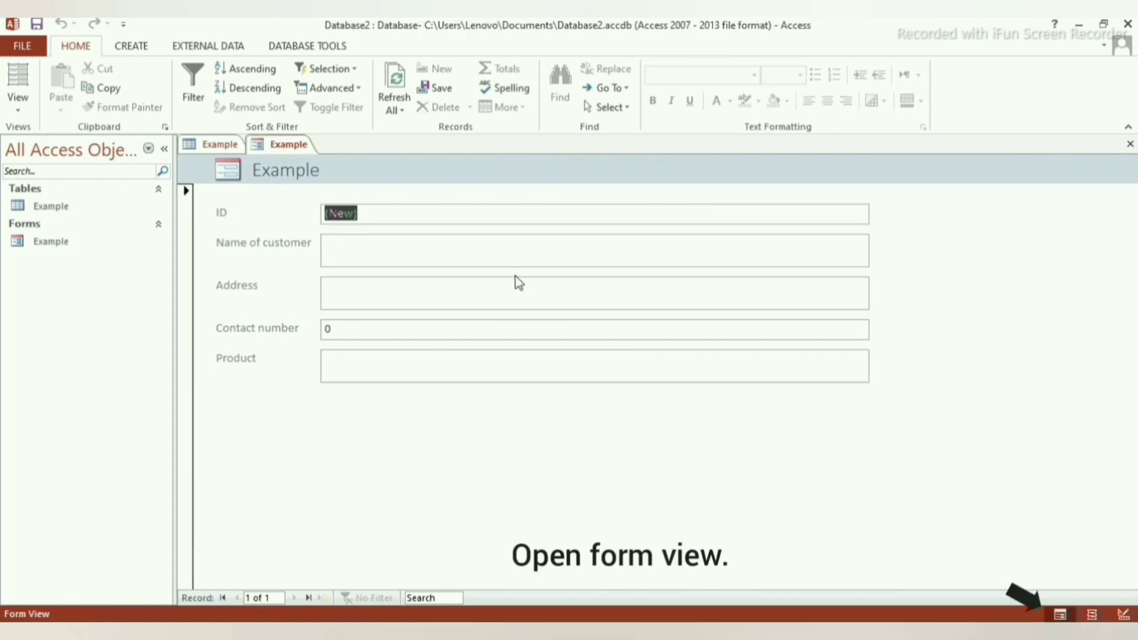
pyautogui.press('Tab')
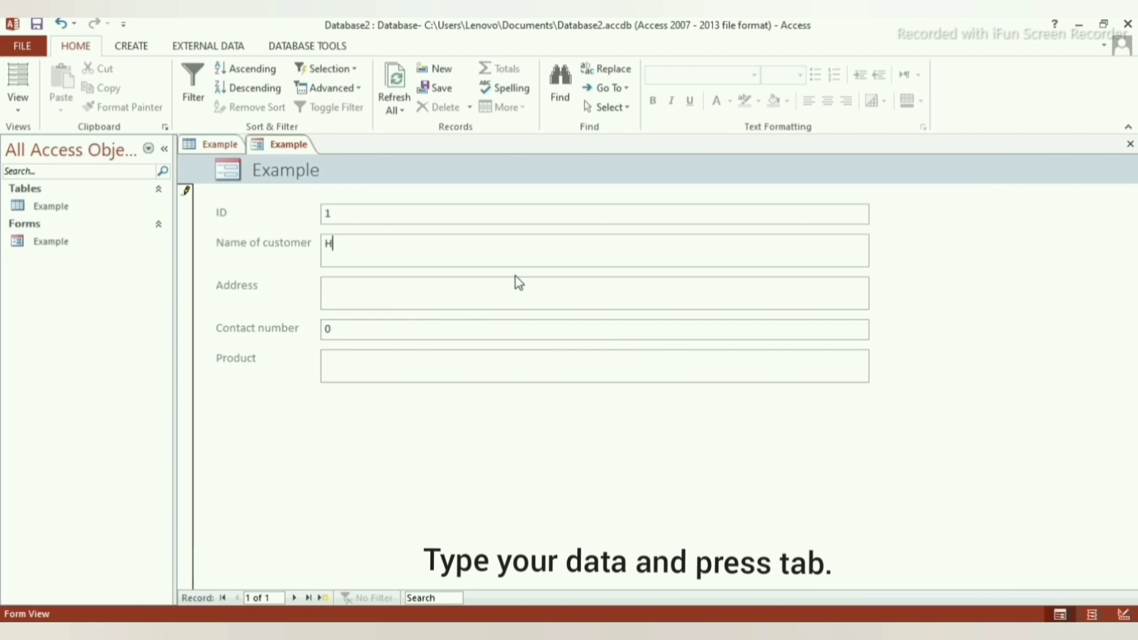
pyautogui.press('Tab')
pyautogui.write('Kalanki')
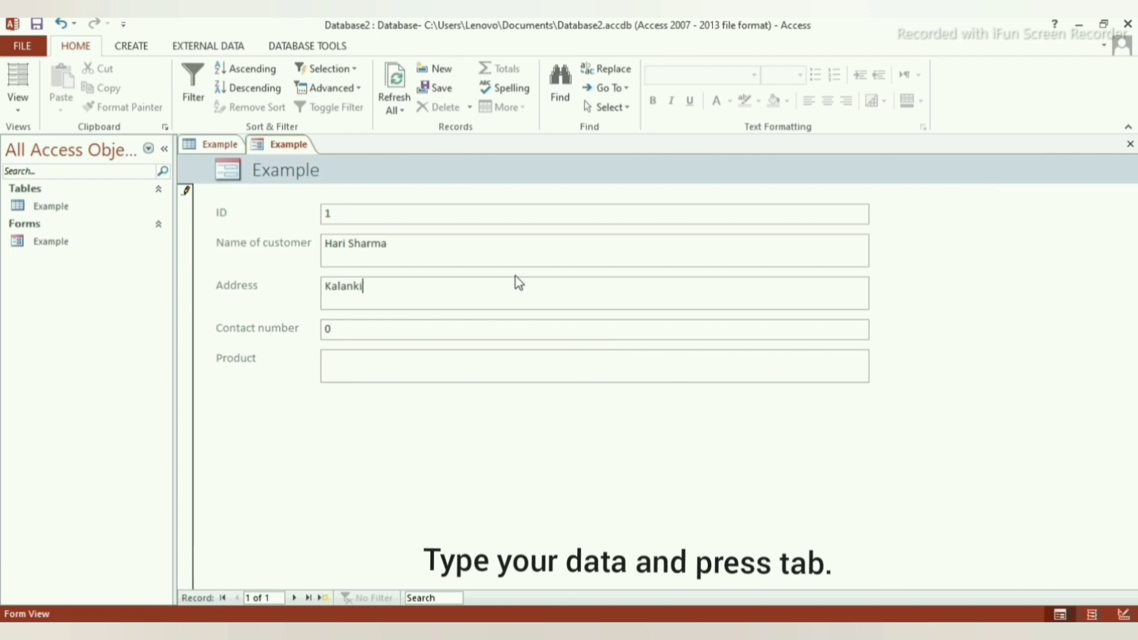
pyautogui.press('Tab')
pyautogui.write('98000')
pyautogui.press('Tab')
pyautogui.write('Smartphone')
# Save the record, check it in the Example table, then return to the form.
pyautogui.press('Tab')
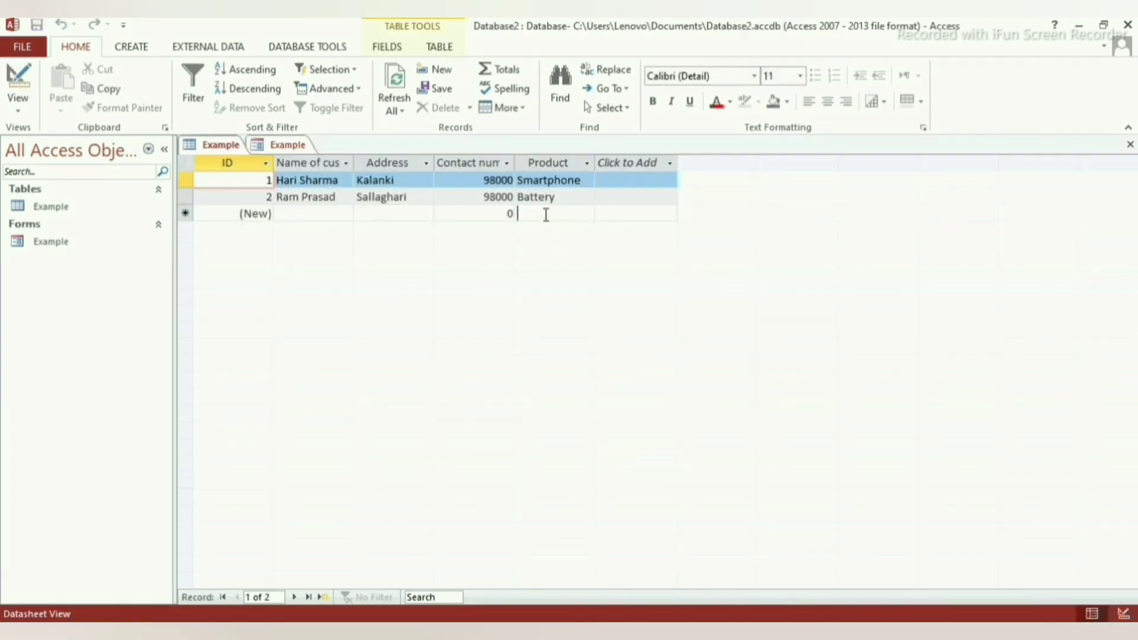
pyautogui.click(544, 213)
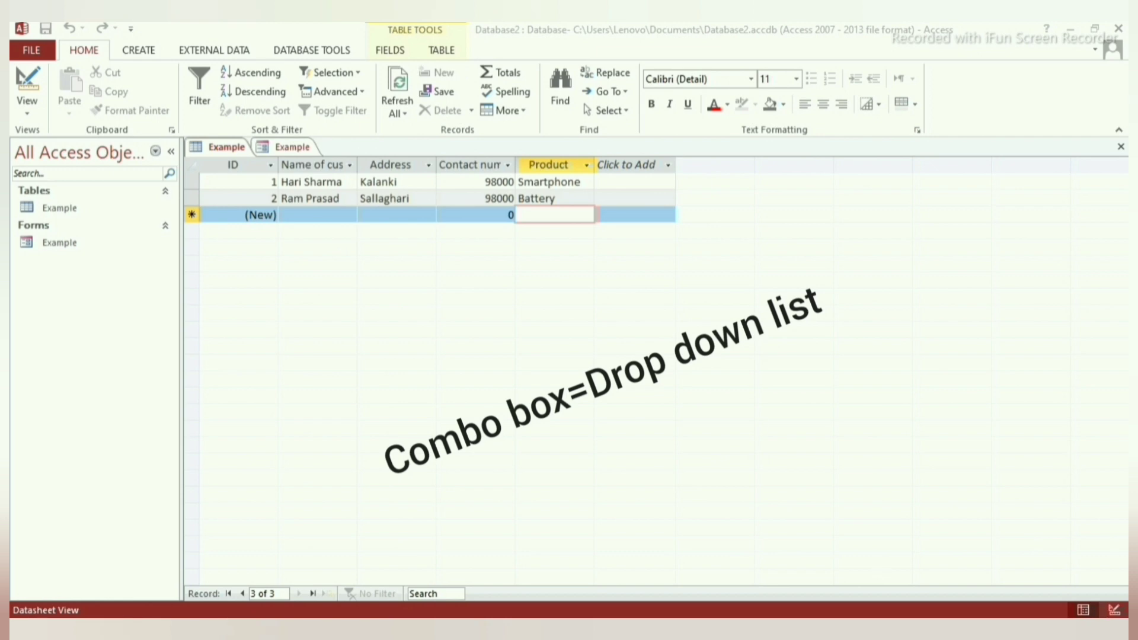
pyautogui.click(293, 148)
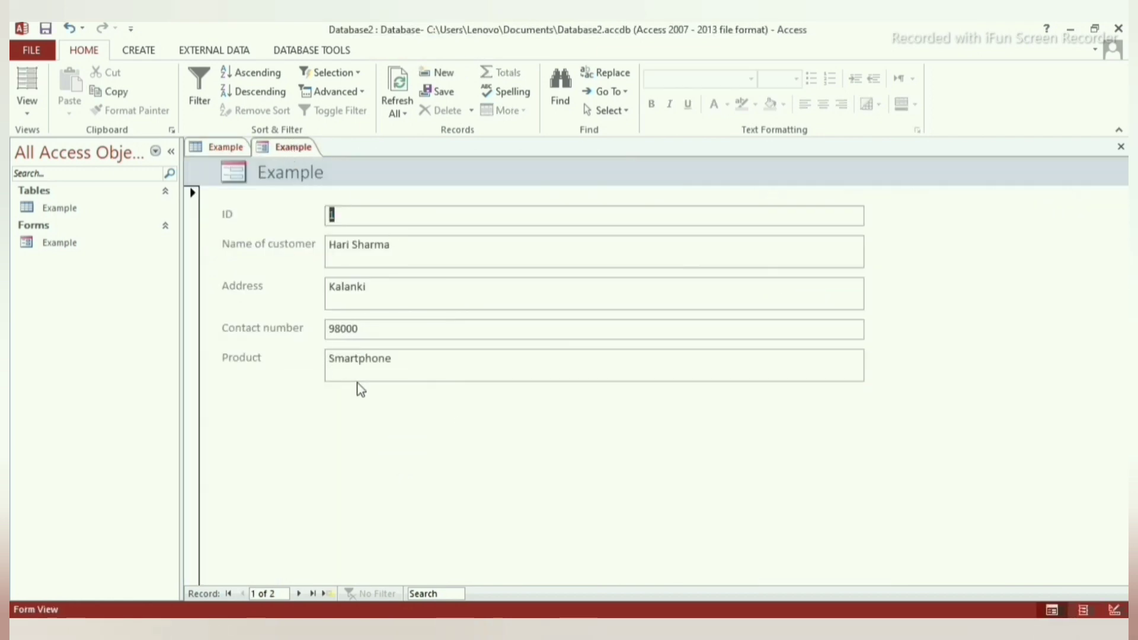
# Place a new combo box on the form, choosing to type the list values manually.
pyautogui.click(314, 593)
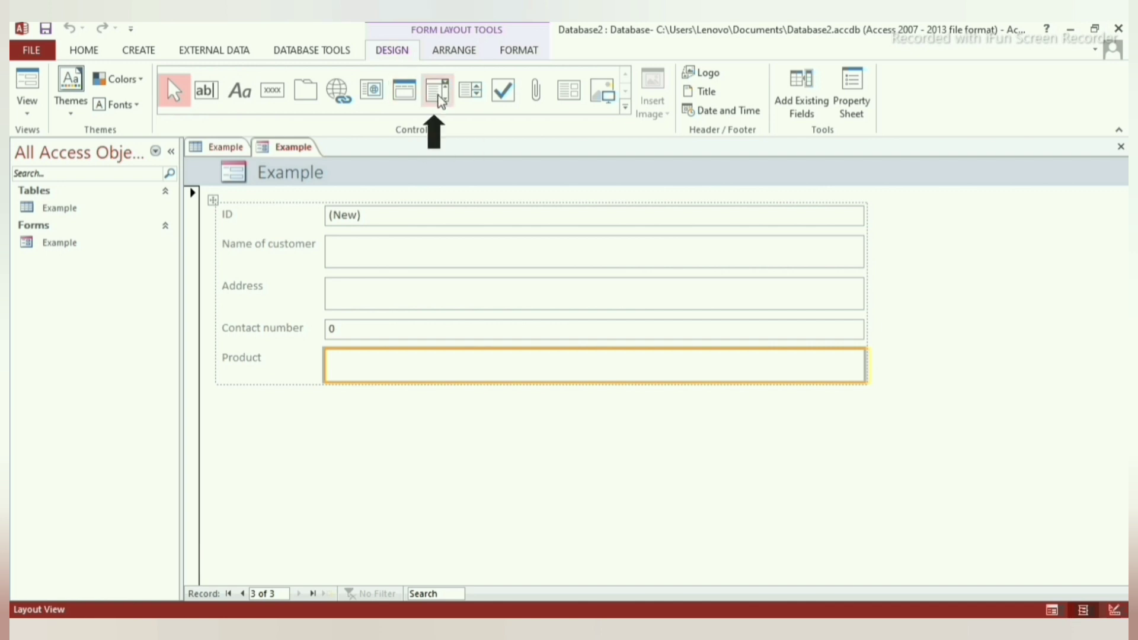
pyautogui.click(439, 95)
pyautogui.click(398, 366)
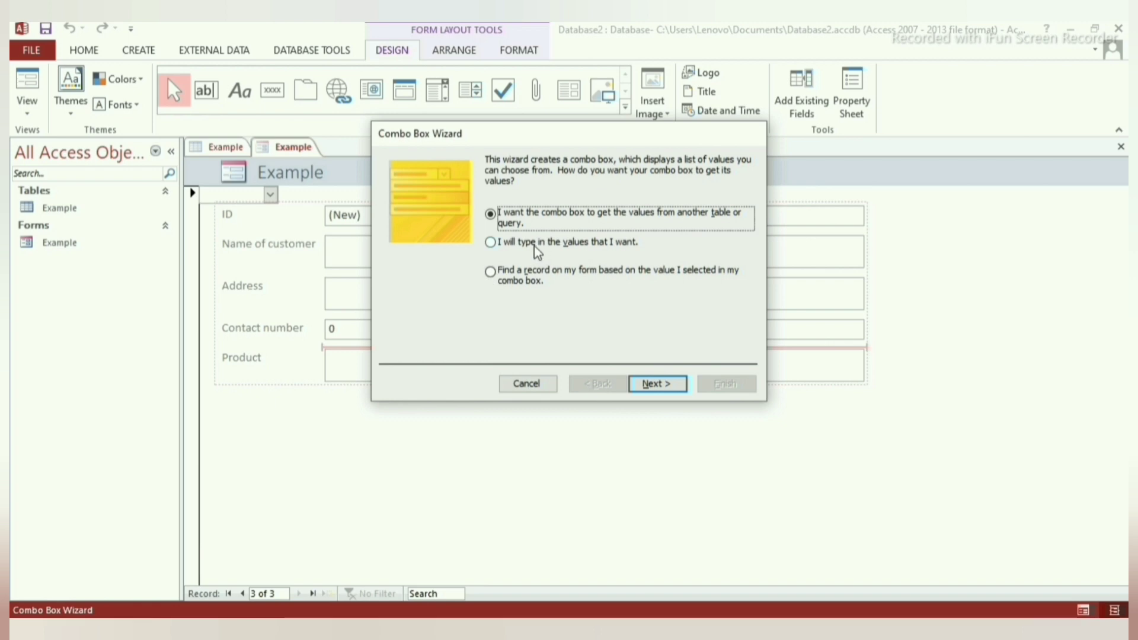
pyautogui.click(536, 245)
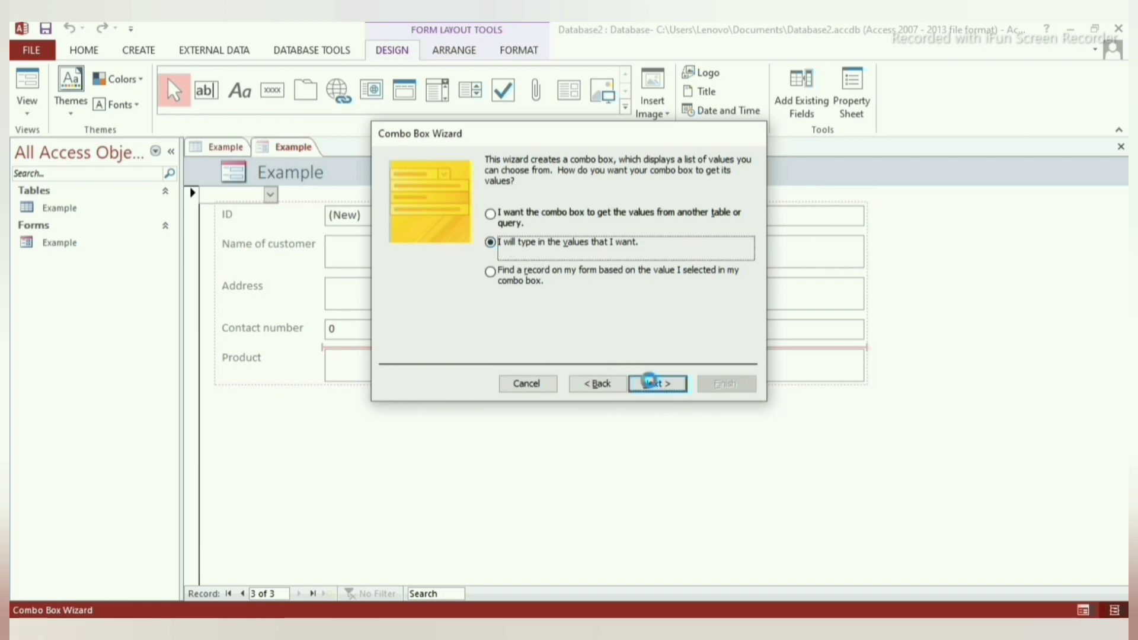
pyautogui.click(653, 384)
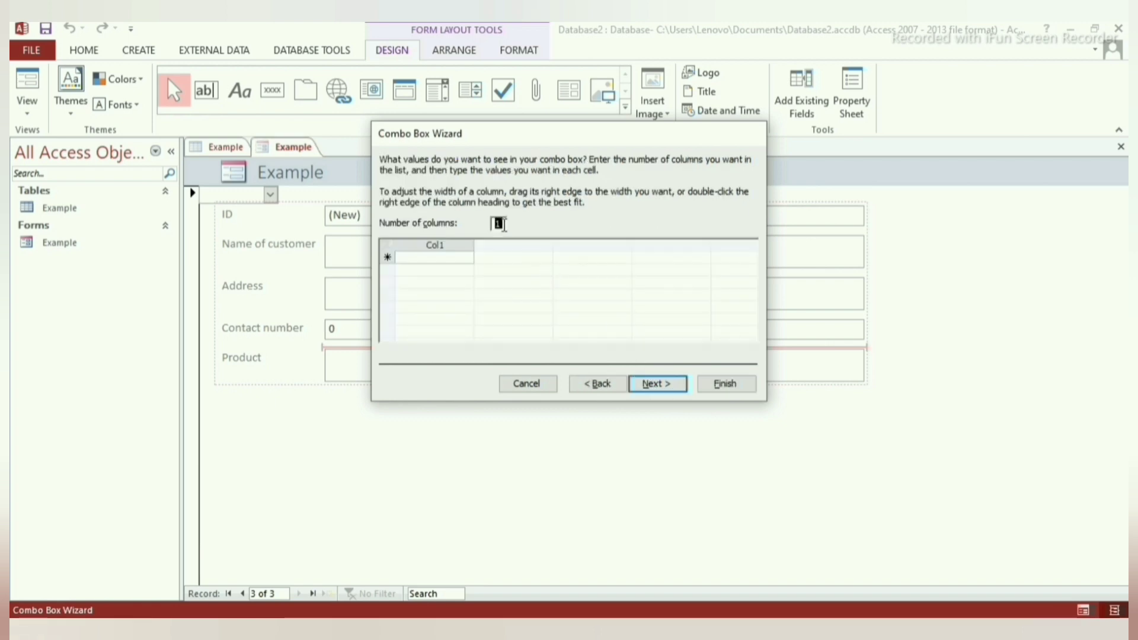
# Enter the values Smartphone, Battery and Chargers in a single-column list.
pyautogui.write('3')
pyautogui.click(438, 258)
pyautogui.hotkey('ctrl', 'z')
pyautogui.write('Smart')
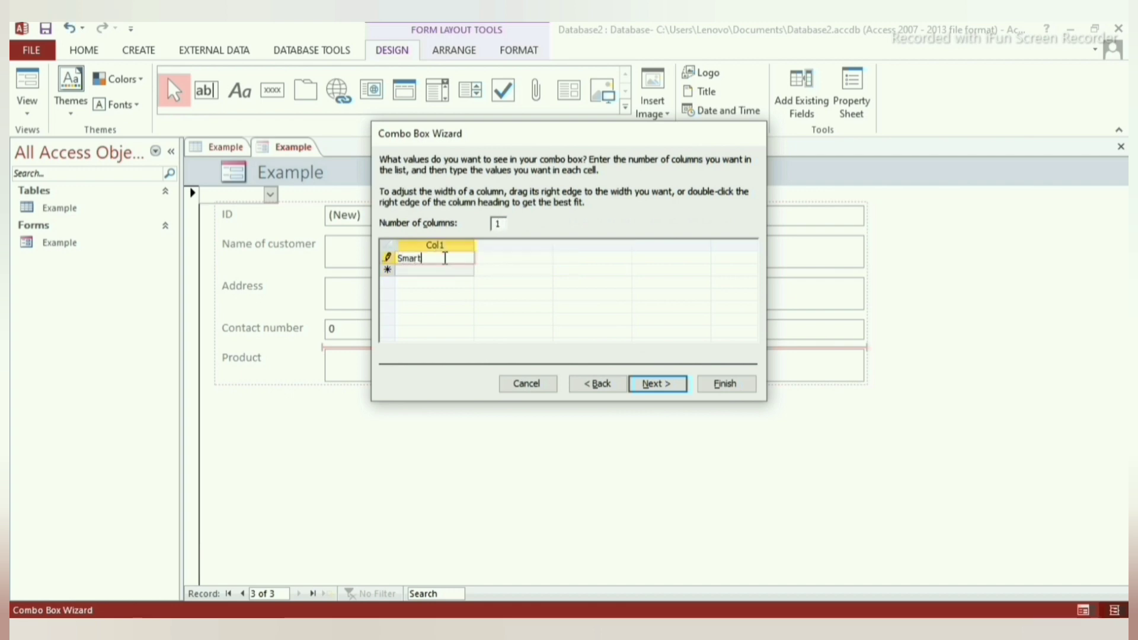
pyautogui.write('phone')
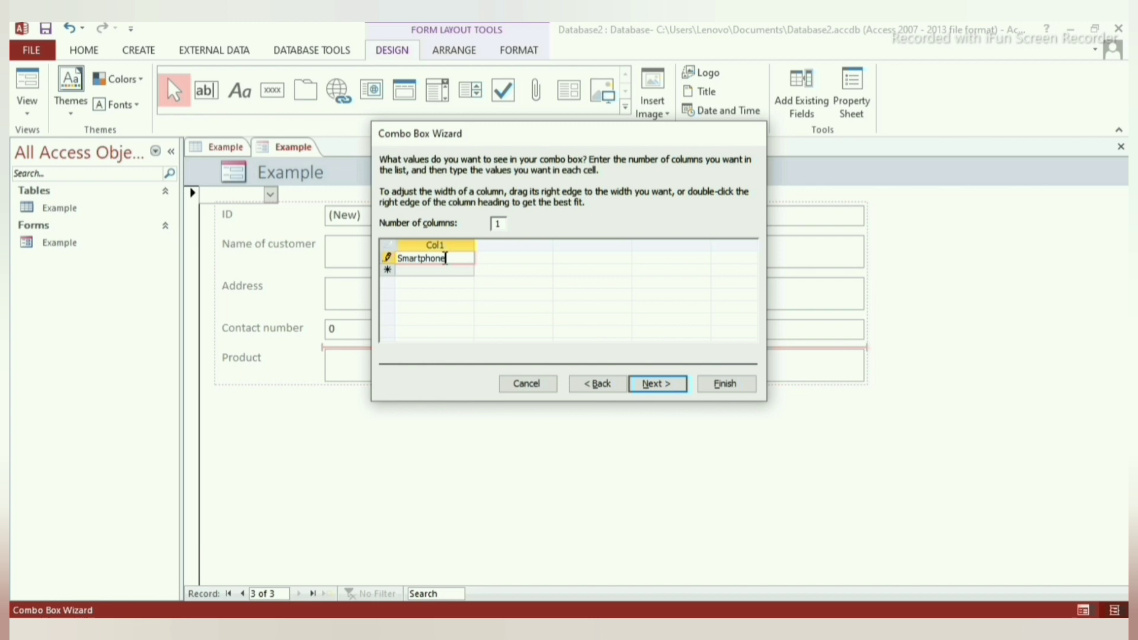
pyautogui.press('Return')
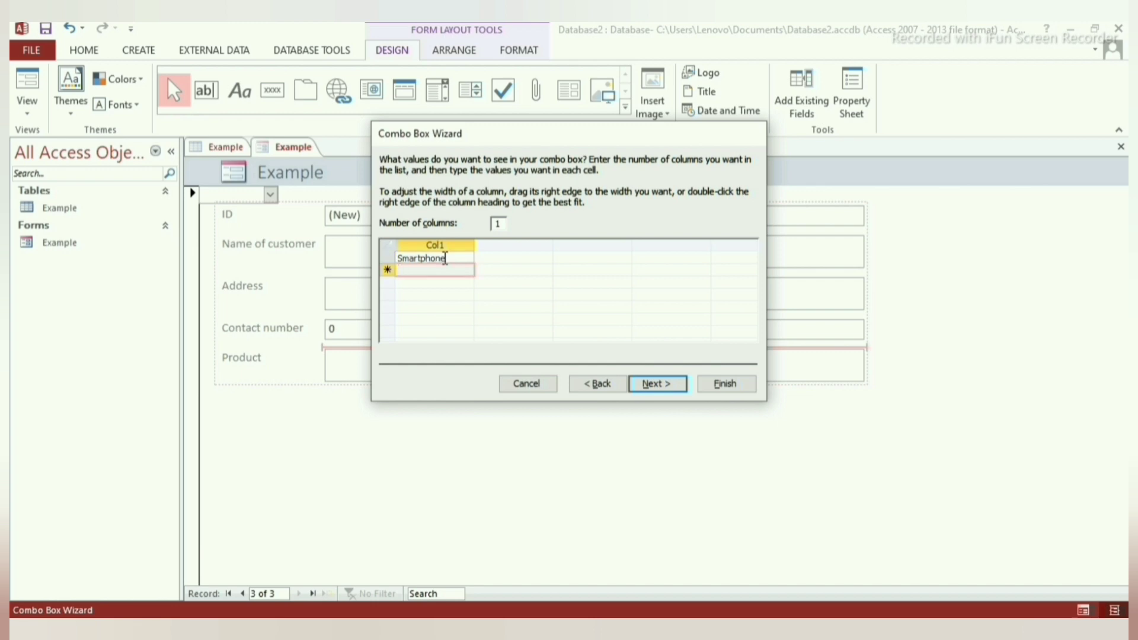
pyautogui.write('Battery')
pyautogui.press('Return')
pyautogui.write('Chargers')
pyautogui.click(658, 384)
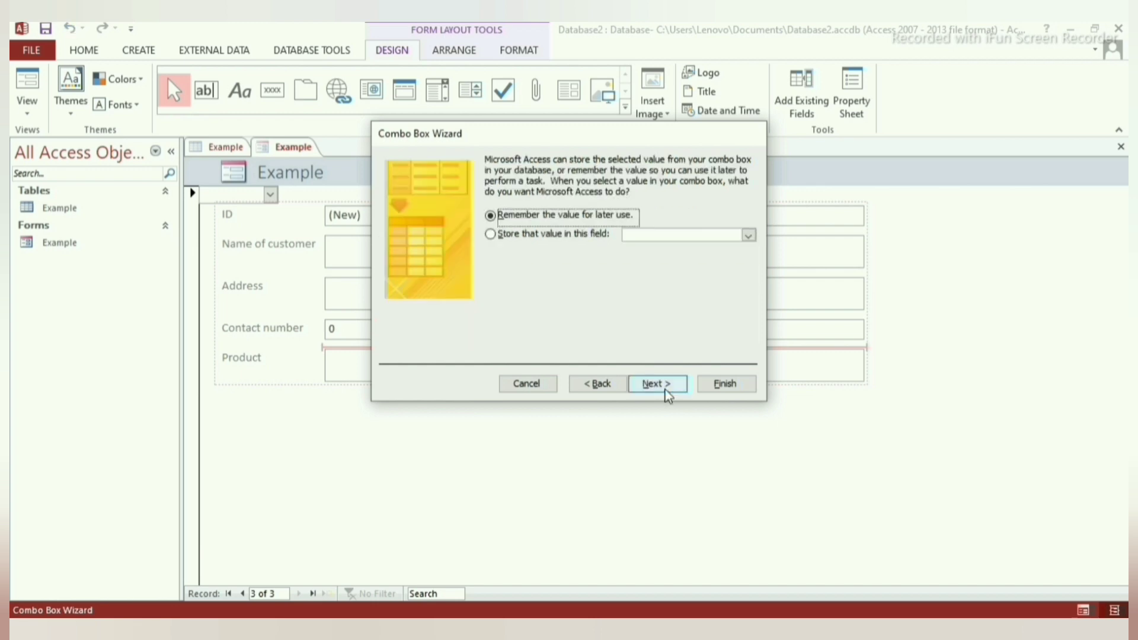
# Make the combo box store the chosen value in the Product field.
pyautogui.click(515, 235)
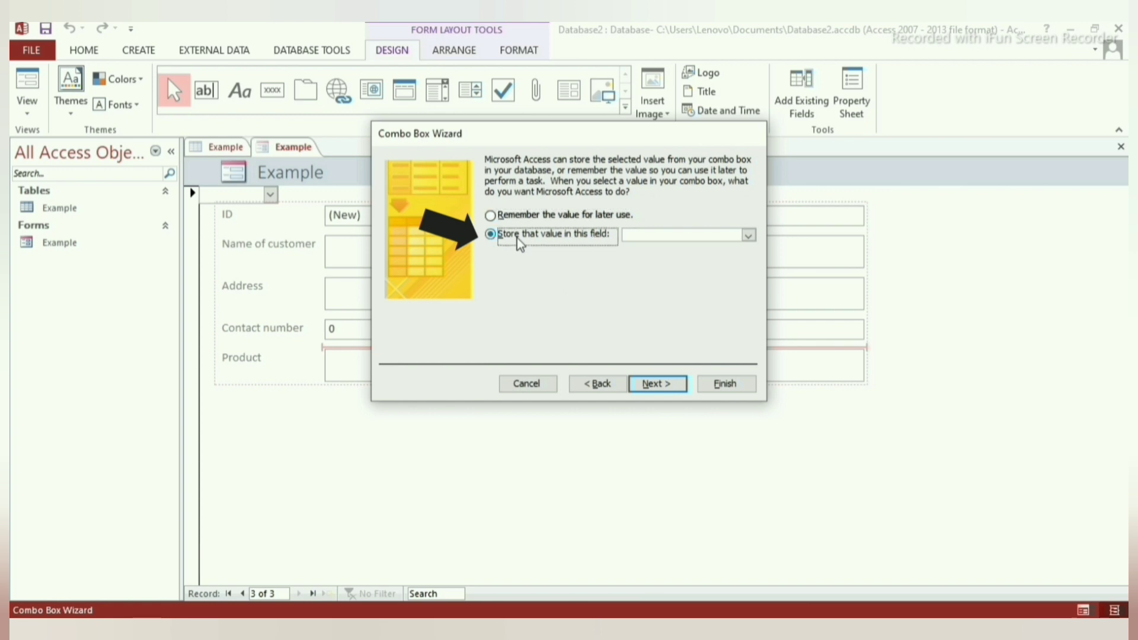
pyautogui.click(749, 235)
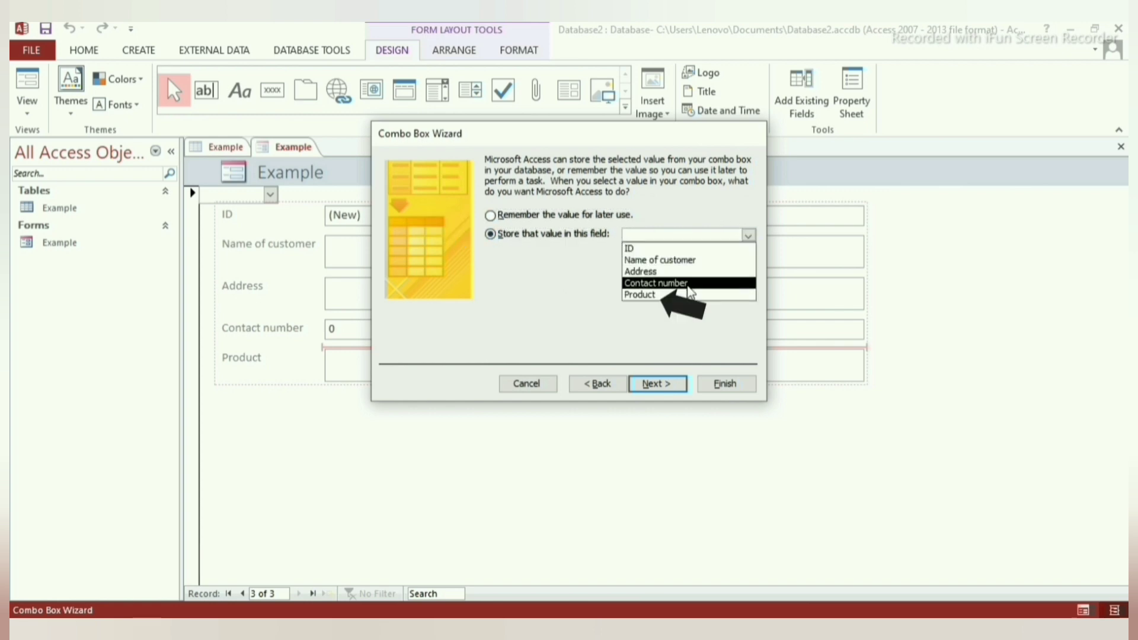
pyautogui.click(680, 295)
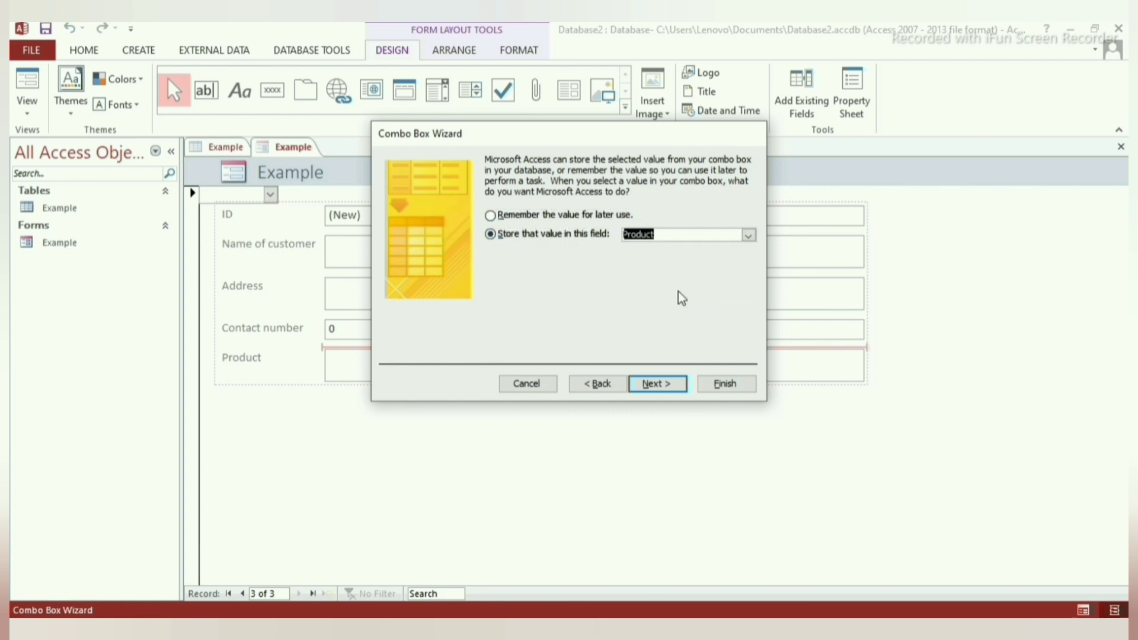
pyautogui.click(658, 384)
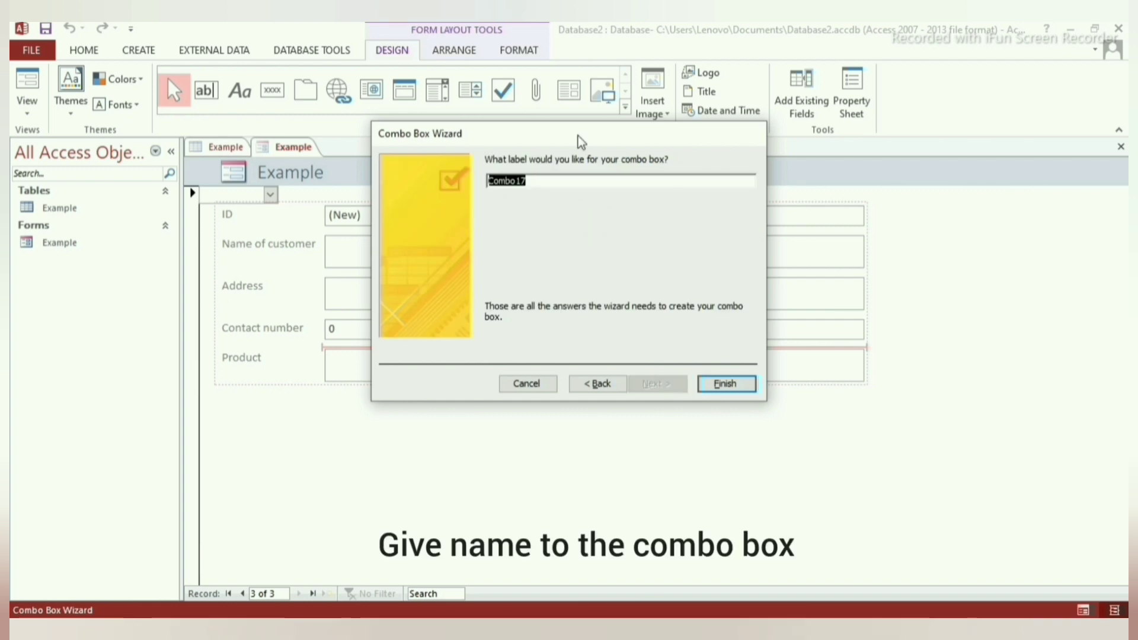
# Label the combo box Product, delete the old Product label and text box, then switch to Form View.
pyautogui.write('Product')
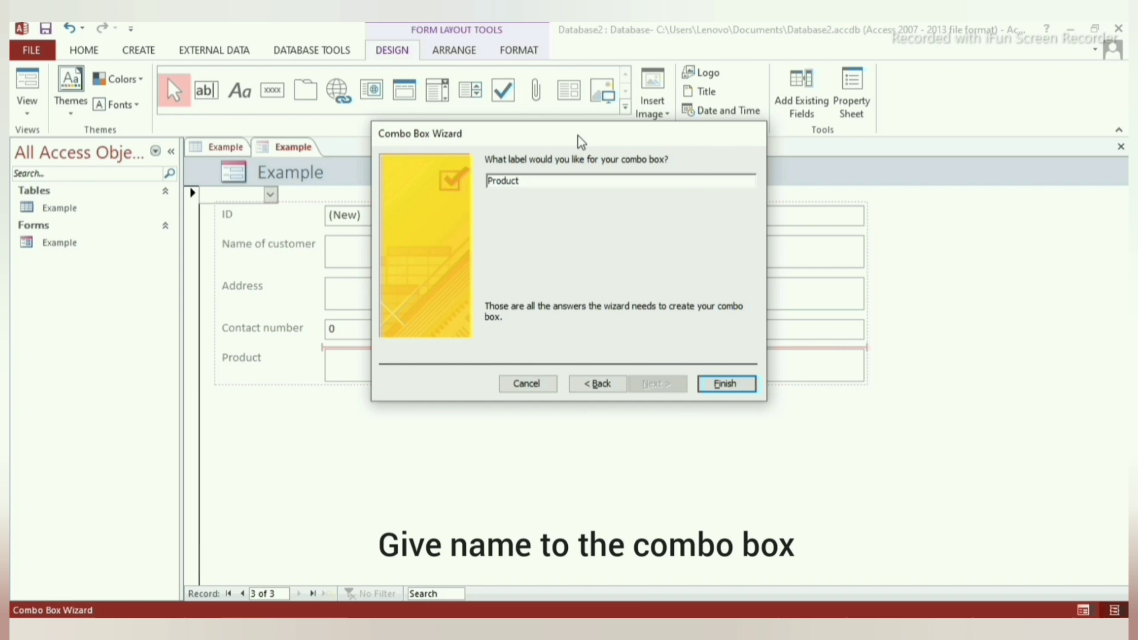
pyautogui.press('Return')
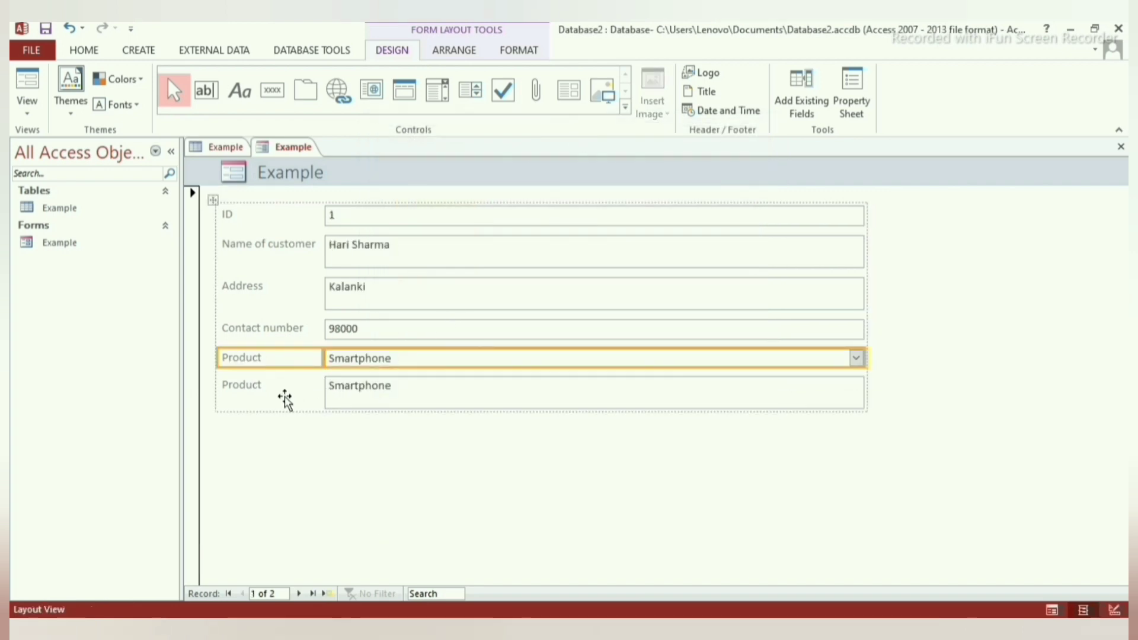
pyautogui.click(285, 398)
pyautogui.press('Delete')
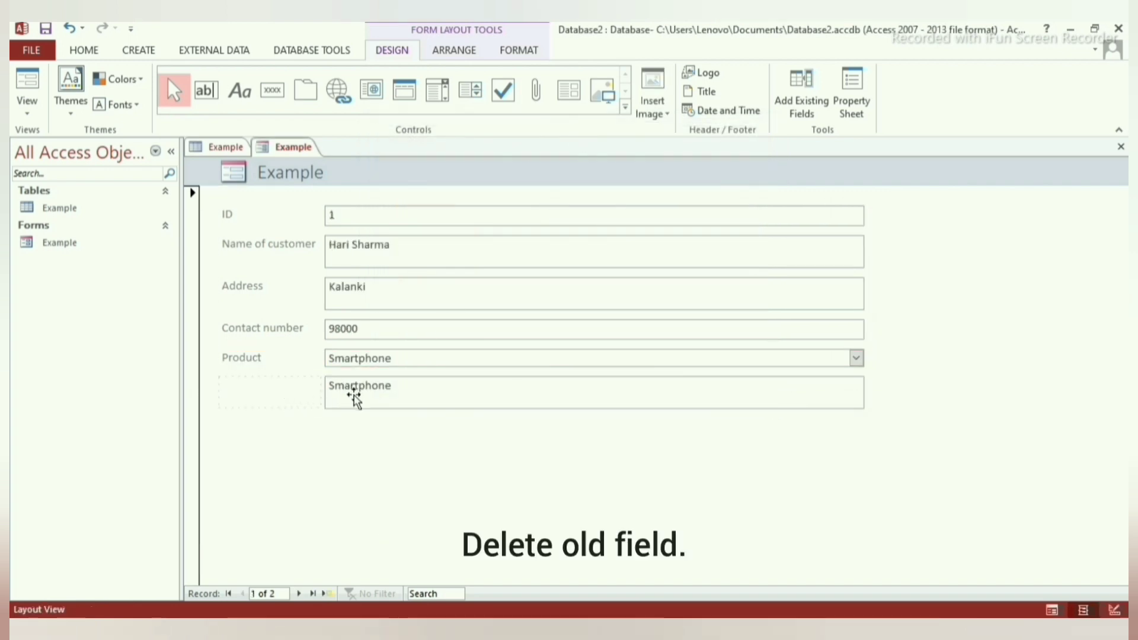
pyautogui.click(354, 398)
pyautogui.press('Delete')
pyautogui.click(356, 398)
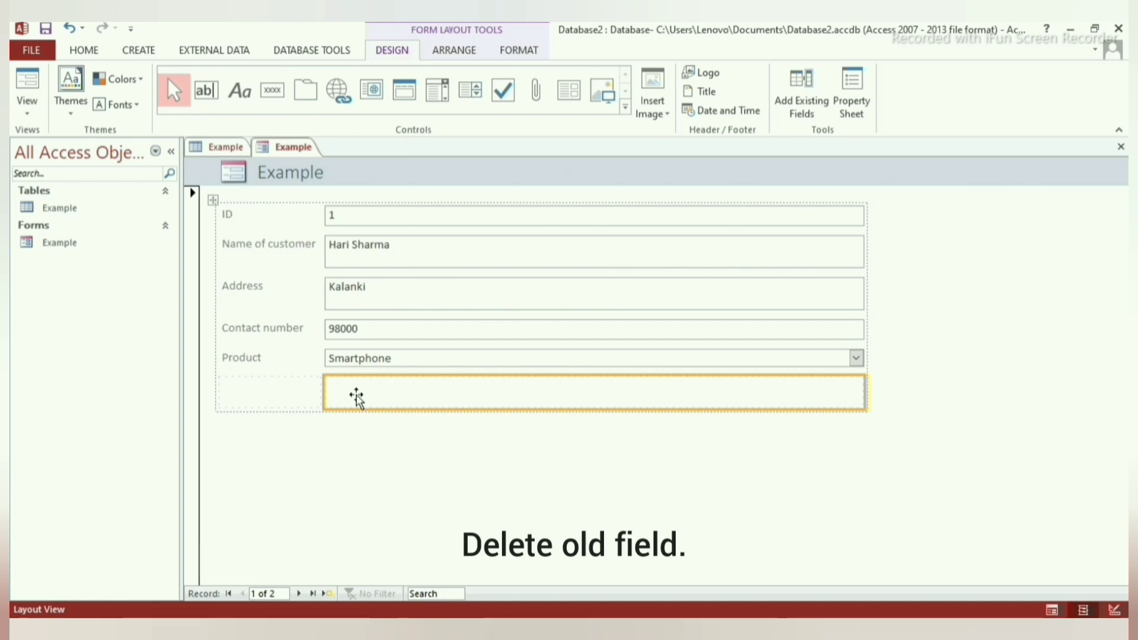
pyautogui.press('Delete')
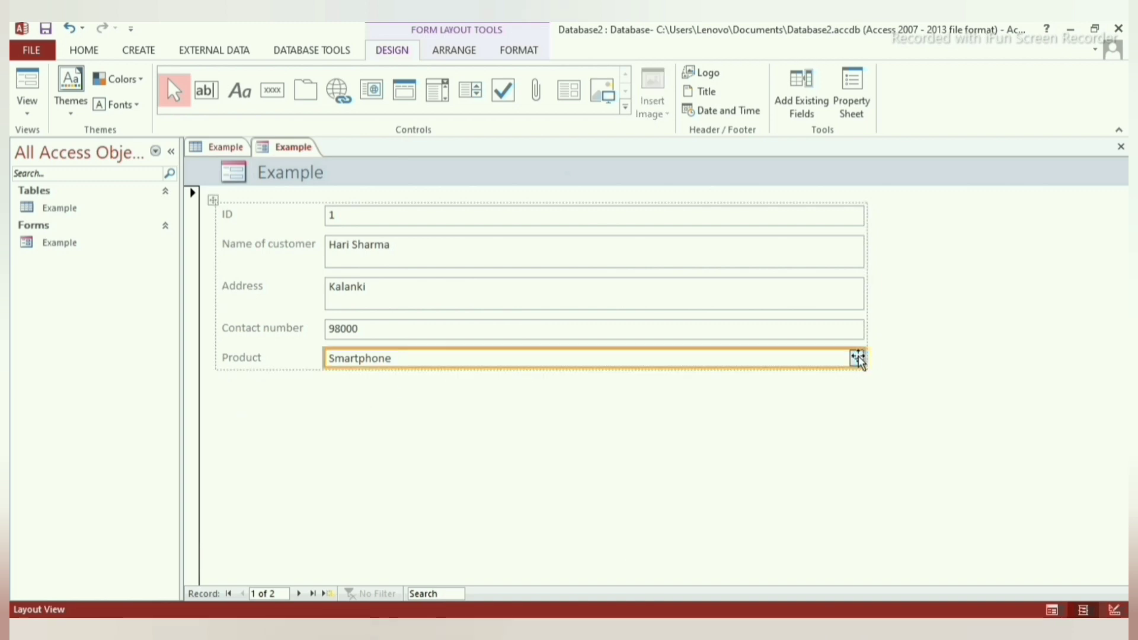
pyautogui.click(1052, 610)
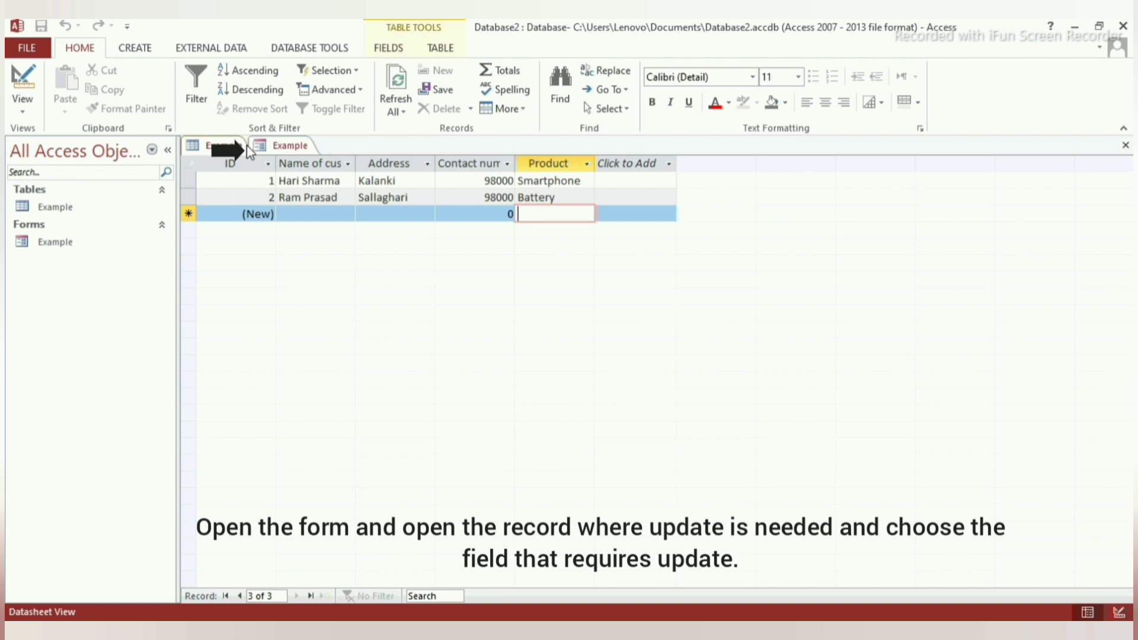
# In the Example form, replace record 1's address with the new address and verify it in the table.
pyautogui.click(266, 148)
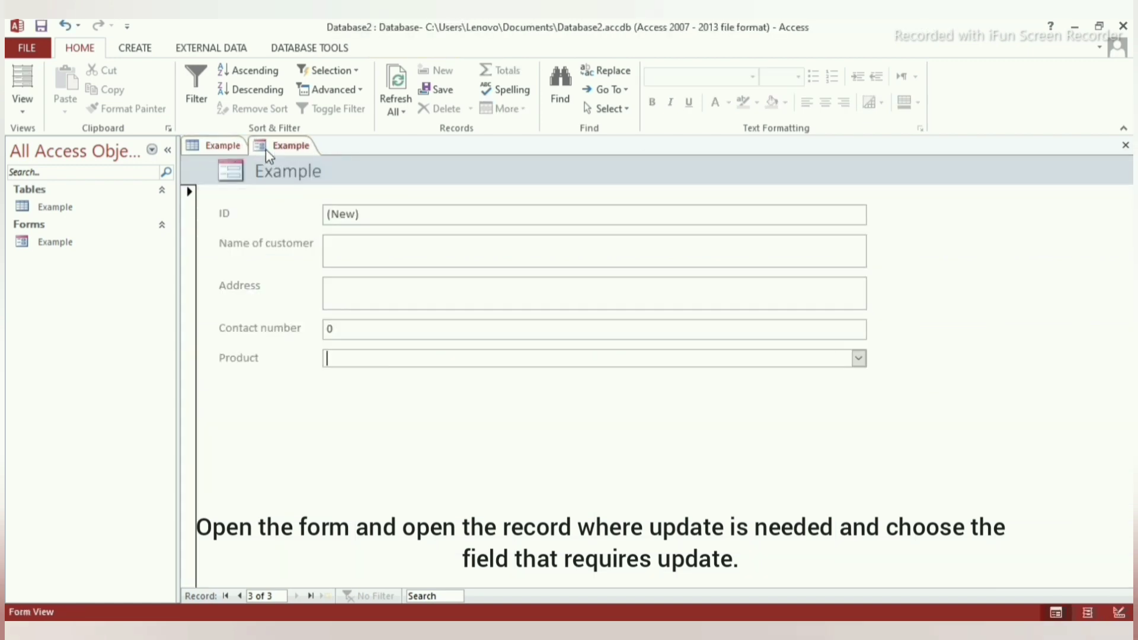
pyautogui.click(240, 596)
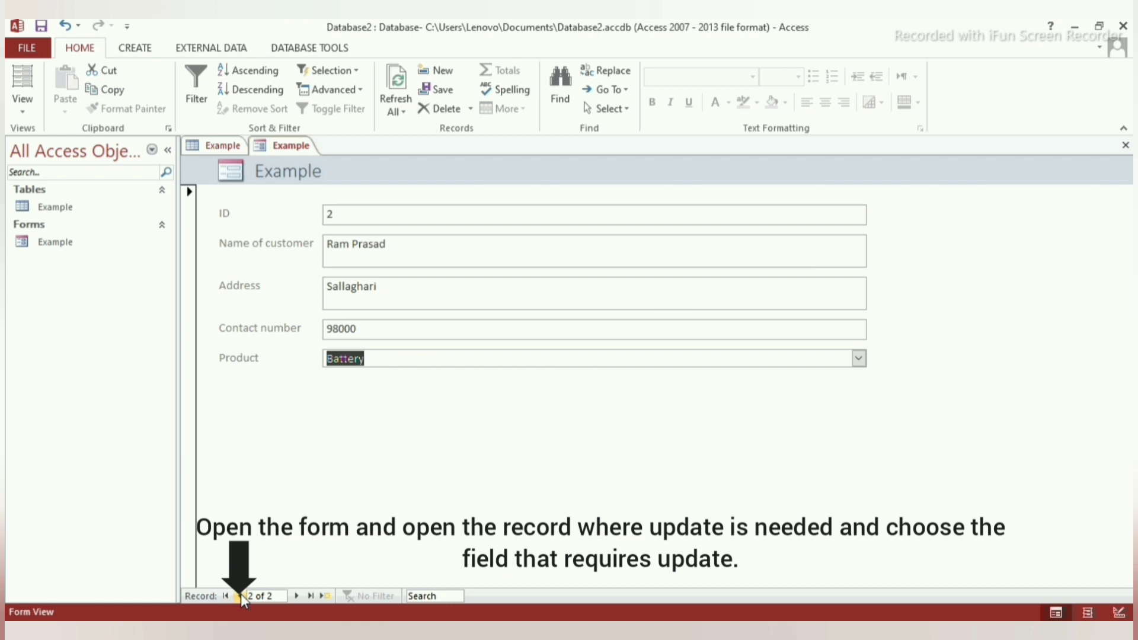
pyautogui.click(241, 595)
pyautogui.click(373, 291)
pyautogui.moveTo(374, 291); pyautogui.dragTo(326, 296)
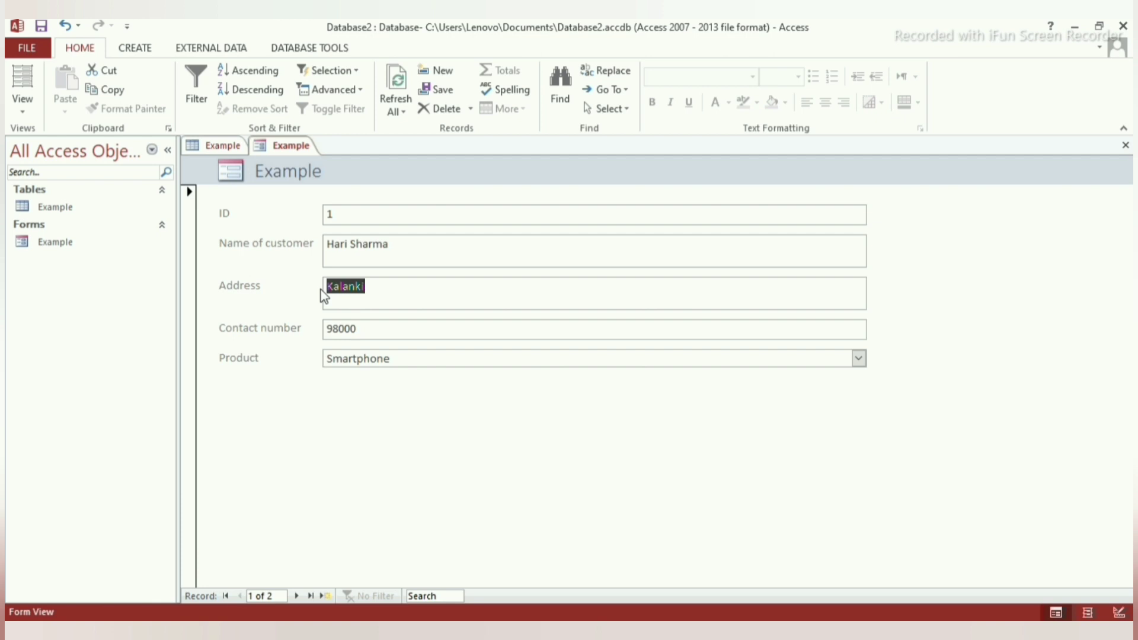
pyautogui.write('Ka')
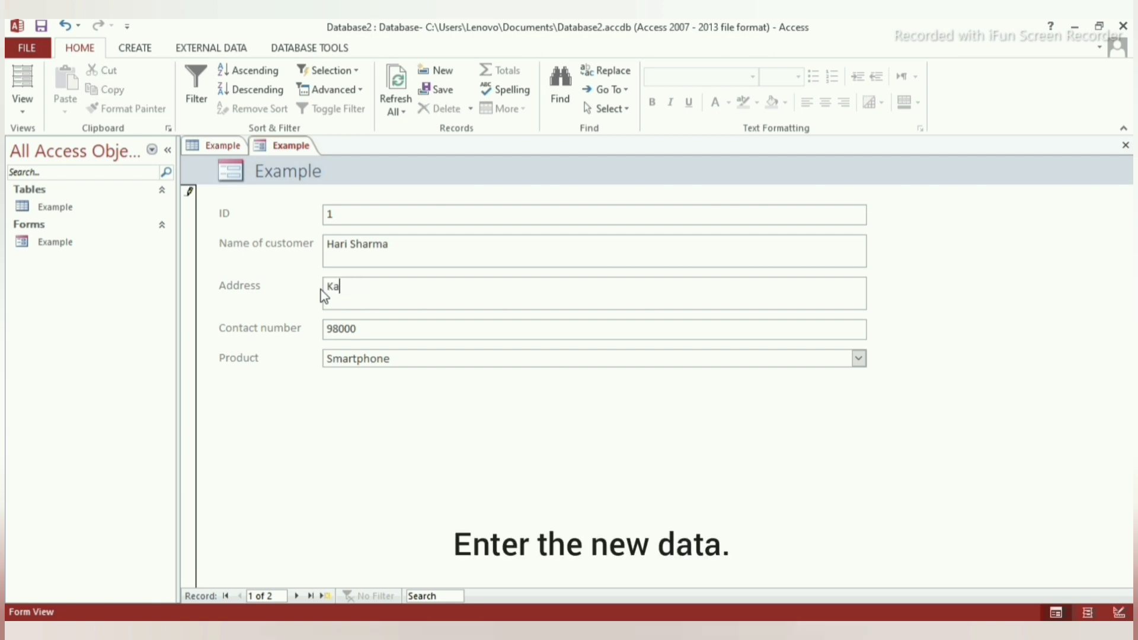
pyautogui.write('nchanpur')
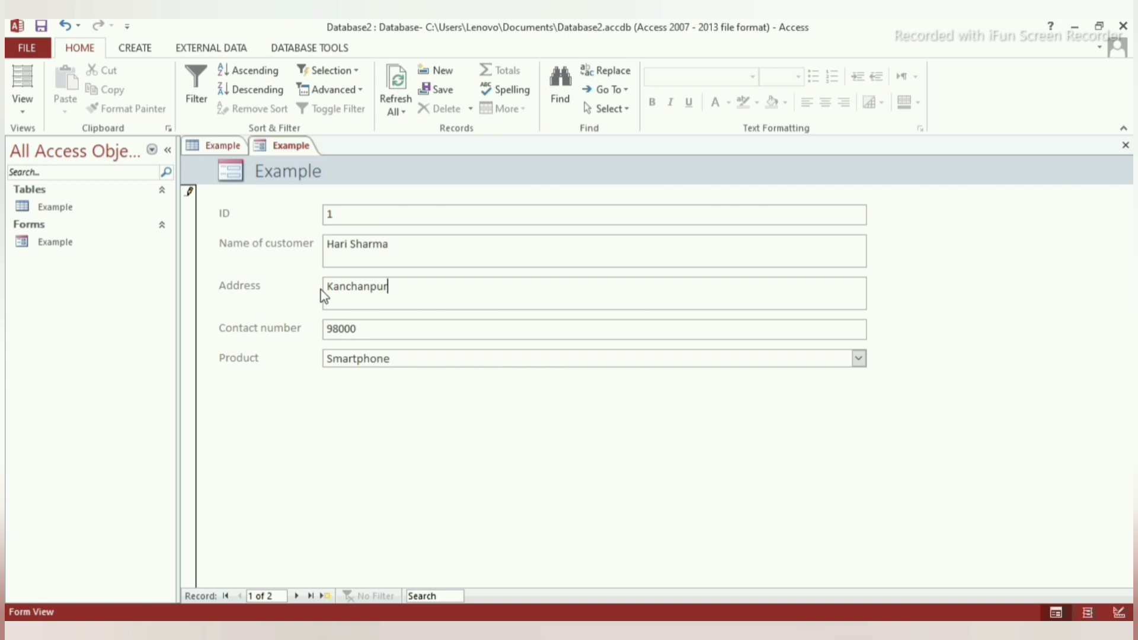
pyautogui.press('Tab')
pyautogui.press('Tab')
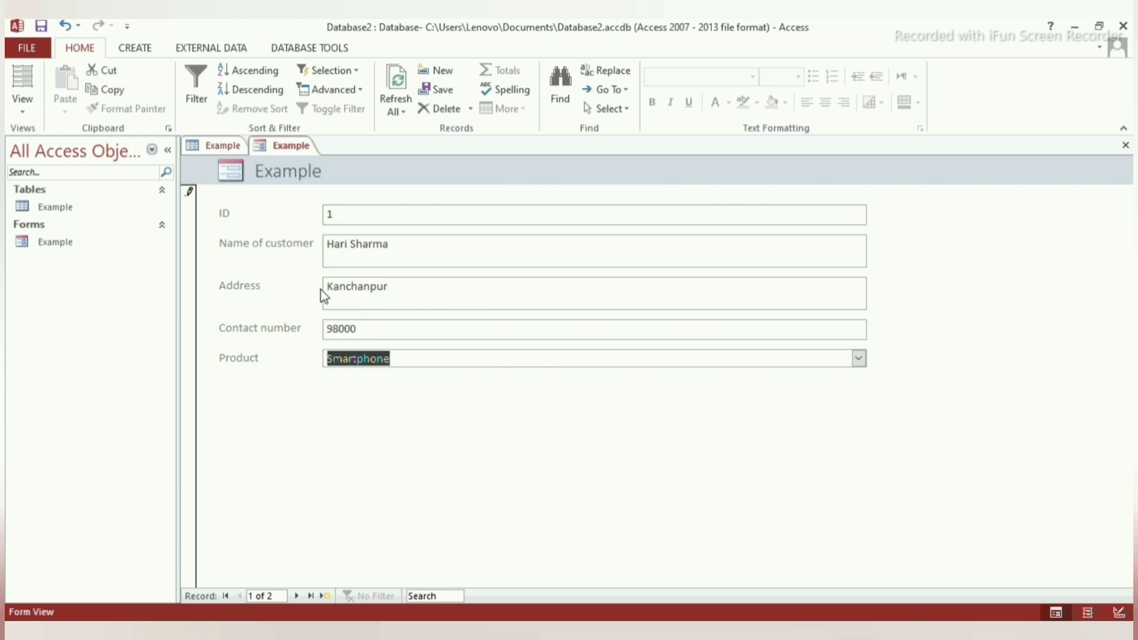
pyautogui.press('Tab')
pyautogui.click(208, 145)
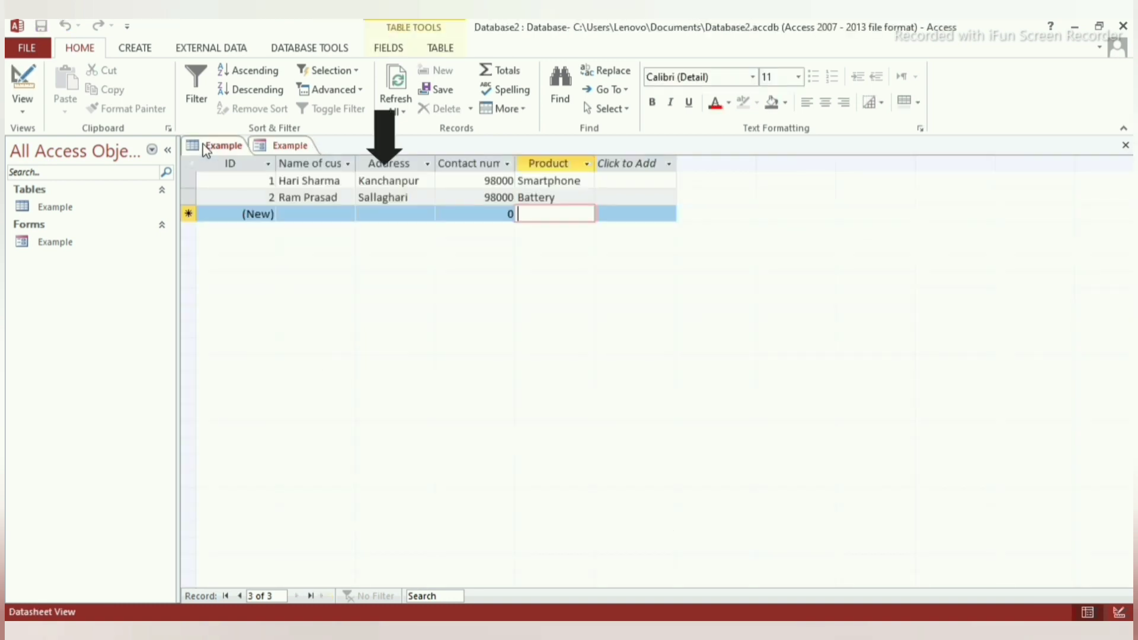